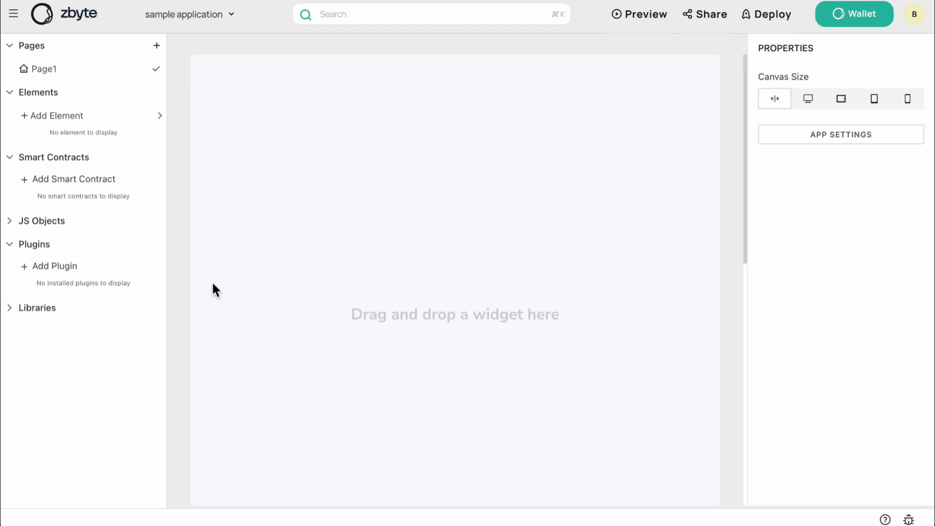
- Add an IPFS decentralized storage plugin and name its datasource ipfsPlugin
click(67, 276)
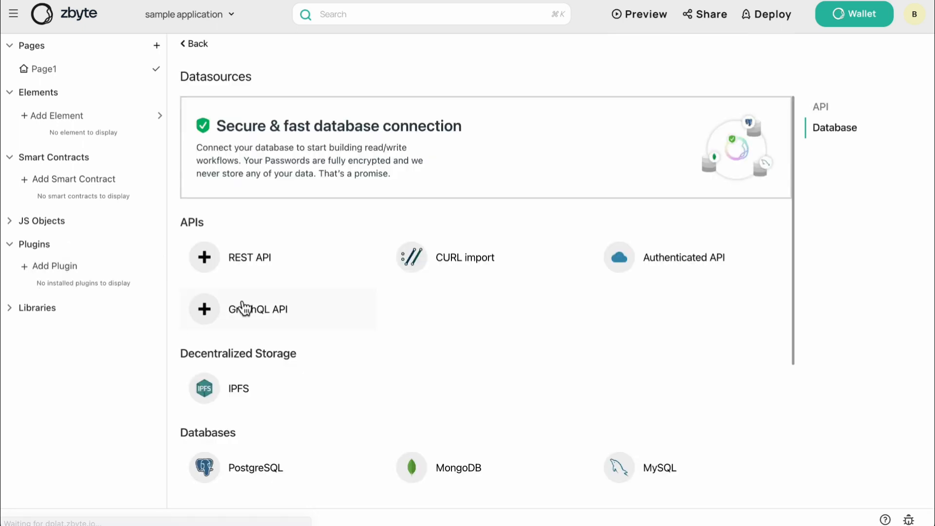
scroll(323, 320, down, 2)
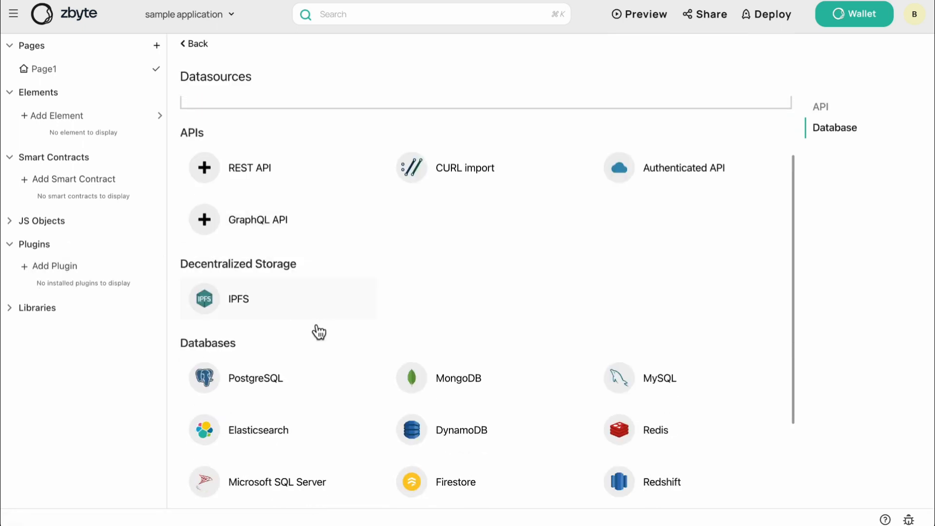
click(249, 303)
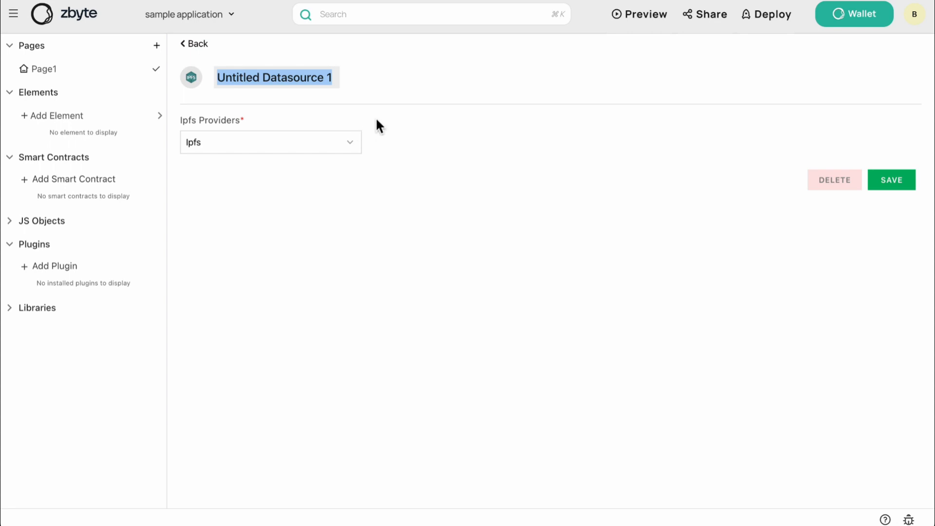
text(i)
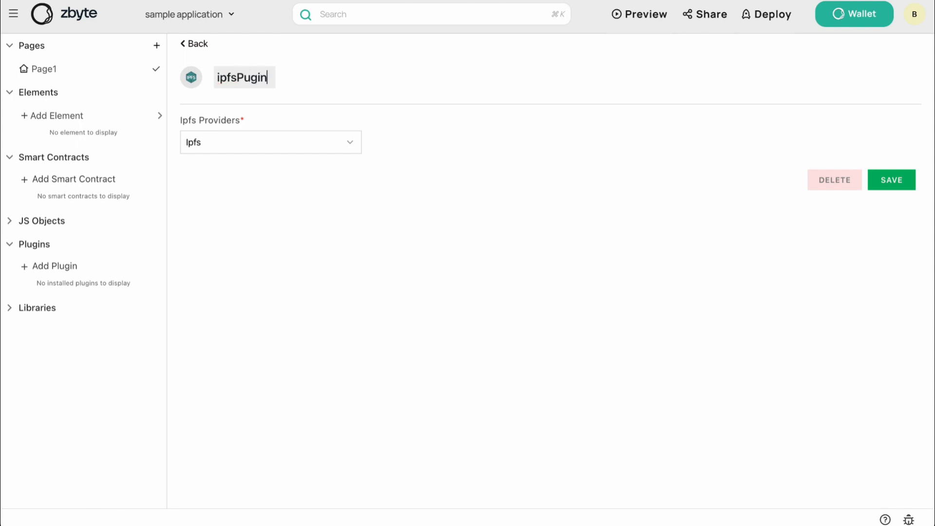
text(pfsPlugin)
key(ctrl+a)
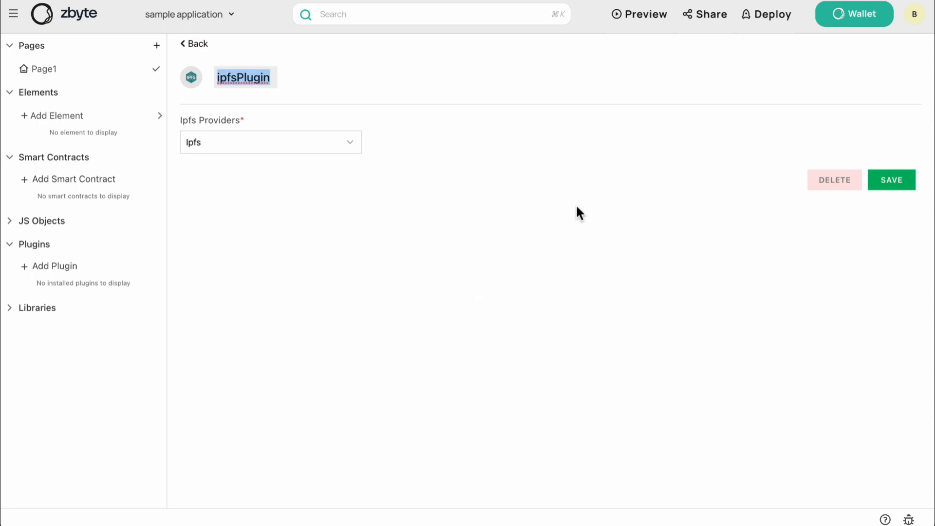
- Choose Ipfs as the datasource's provider and save the datasource
click(324, 148)
click(264, 175)
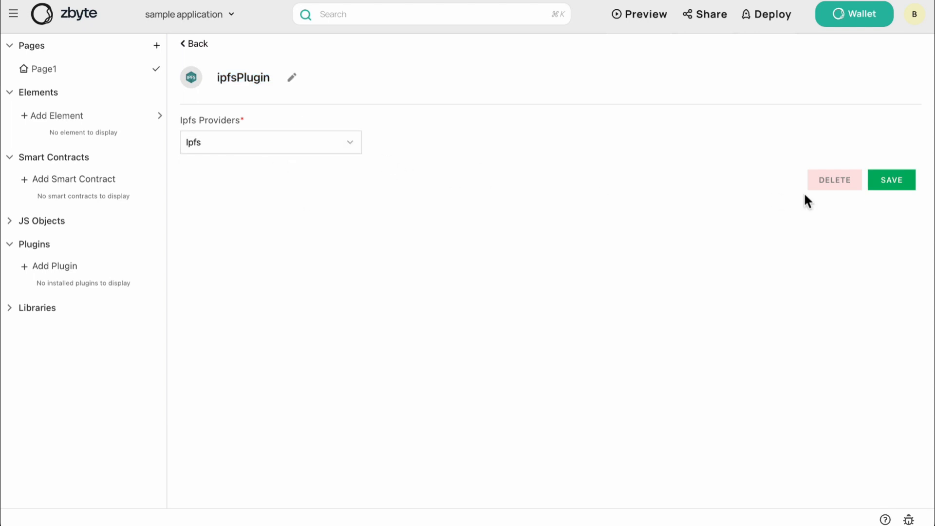
click(891, 182)
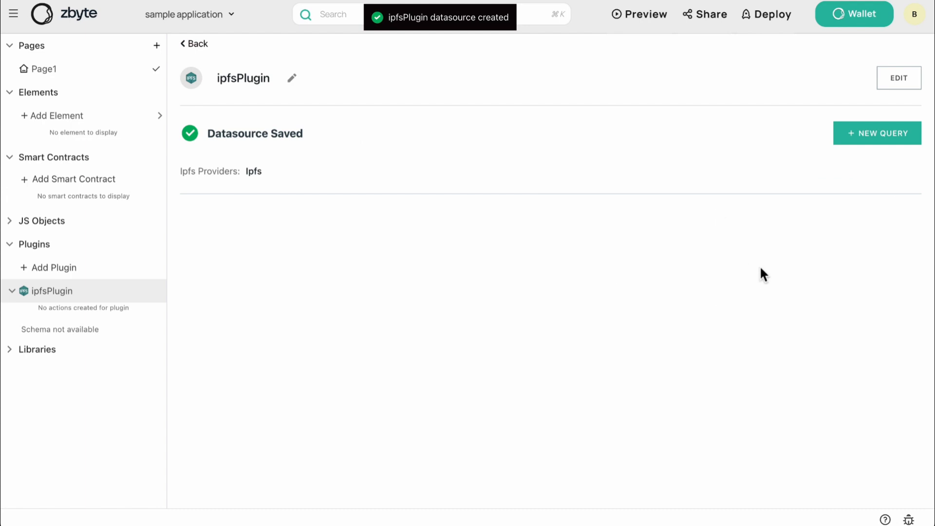
- Create a new query on ipfsPlugin with its default name and the Upload Files command, leaving the content empty
click(861, 141)
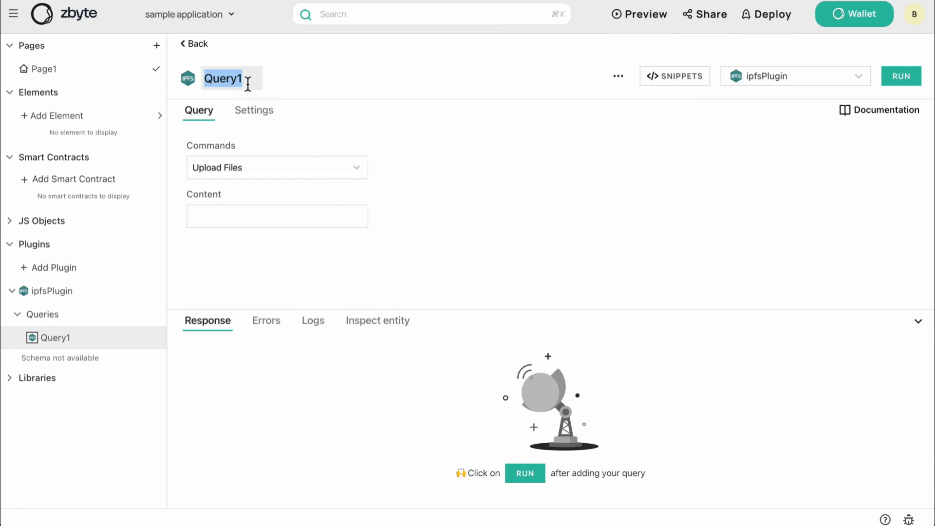
click(443, 149)
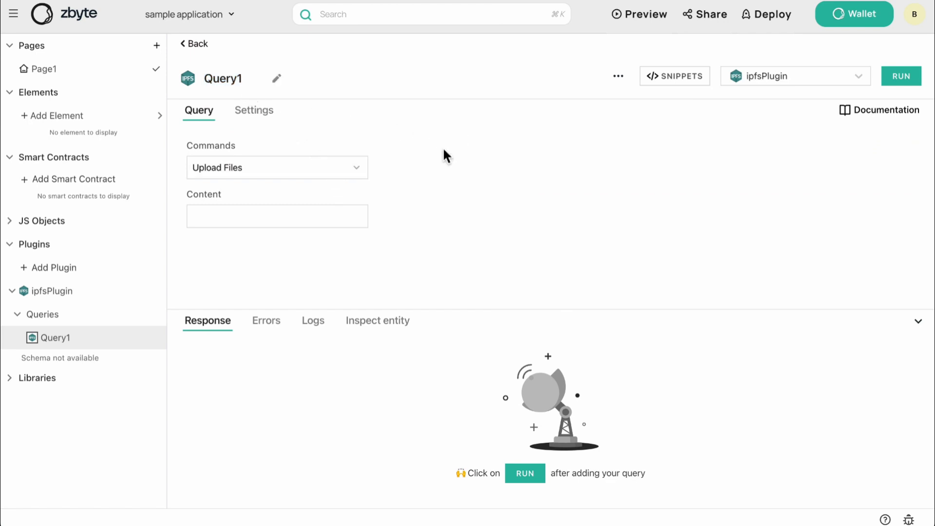
click(252, 169)
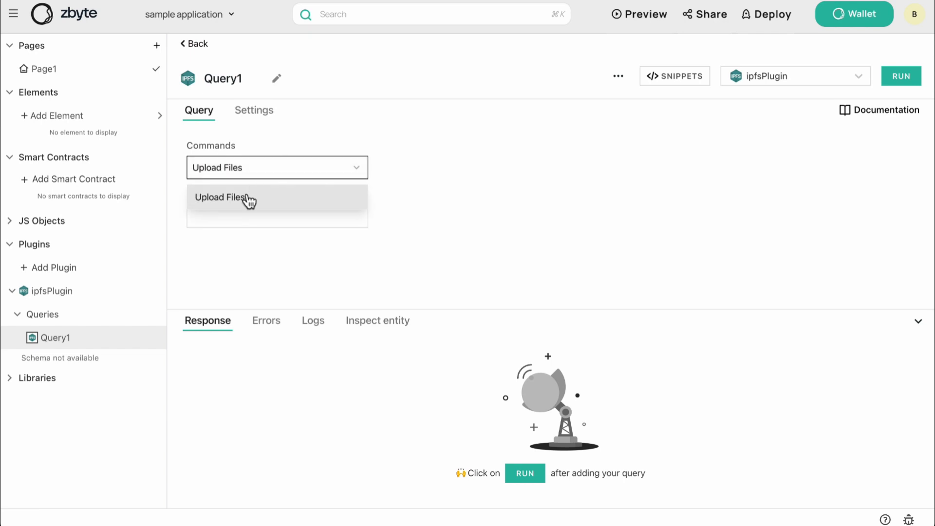
click(244, 199)
click(233, 219)
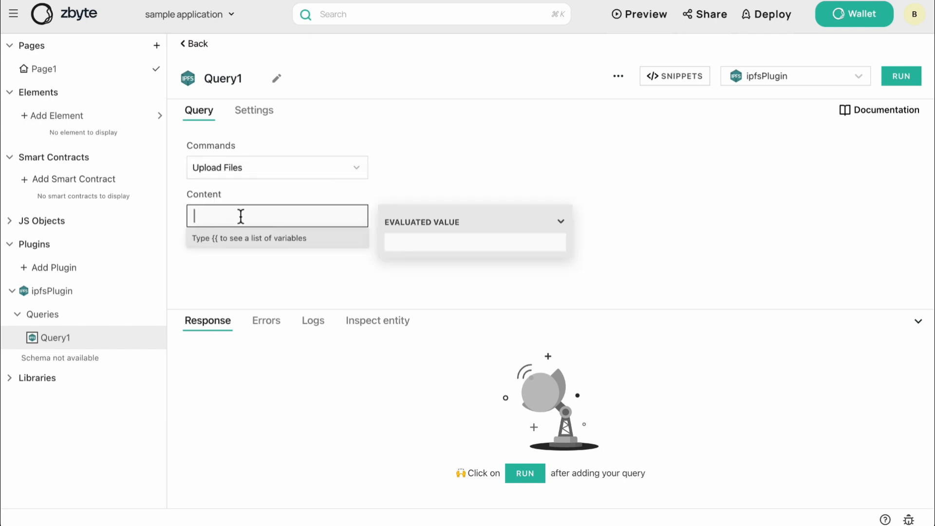
click(505, 162)
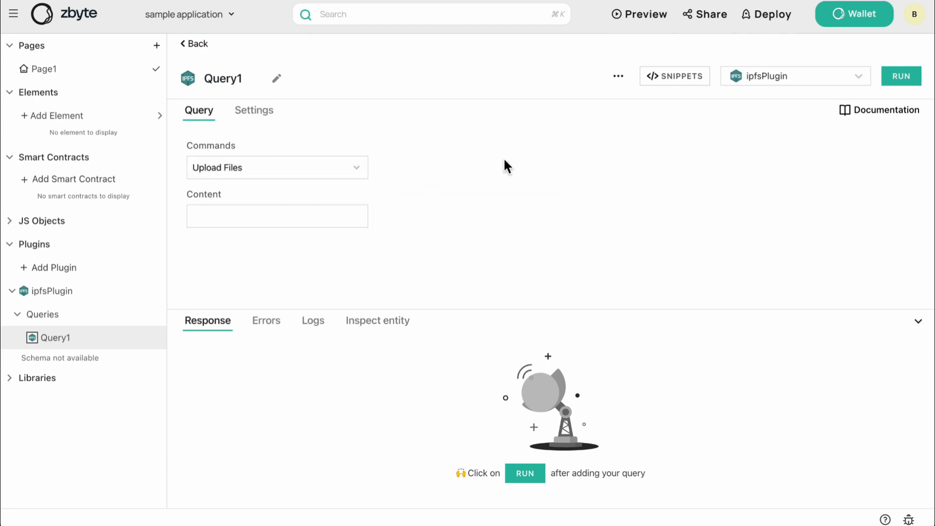
- Find the FilePicker widget and place it in the upper-left part of the Page1 canvas
click(47, 118)
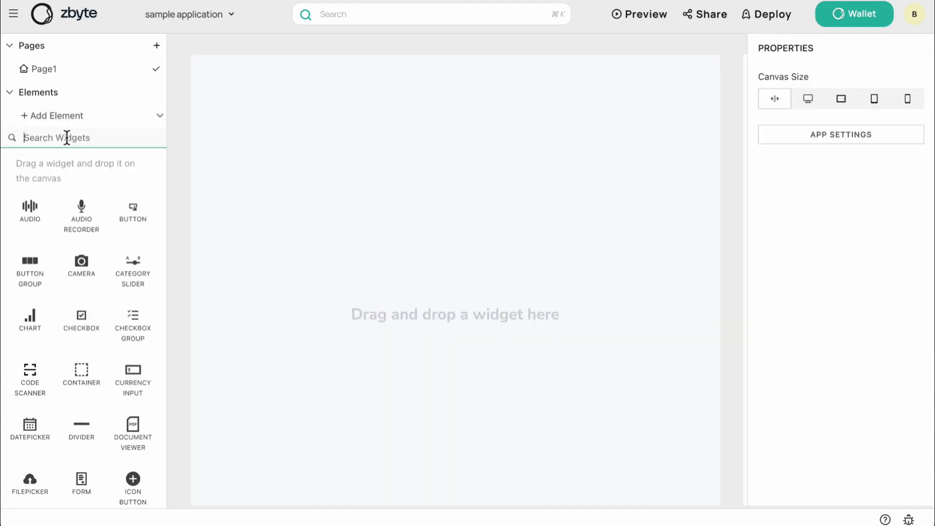
text(pick)
key(BackSpace)
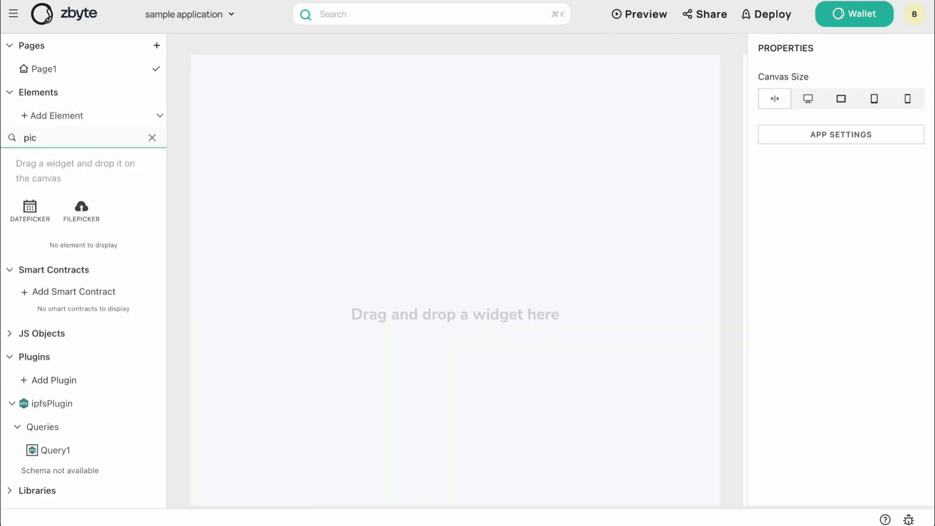
text(le)
key(ctrl+a)
text(file)
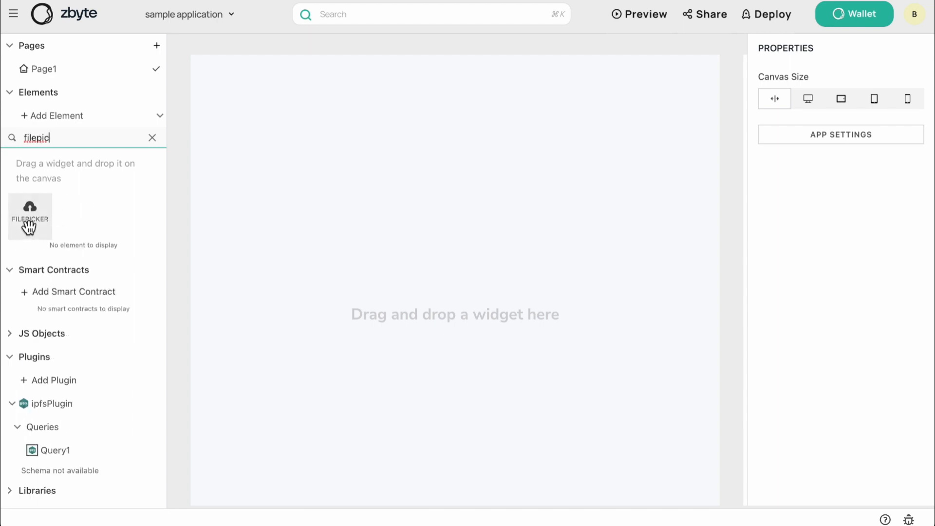
drag(29, 228, 382, 171)
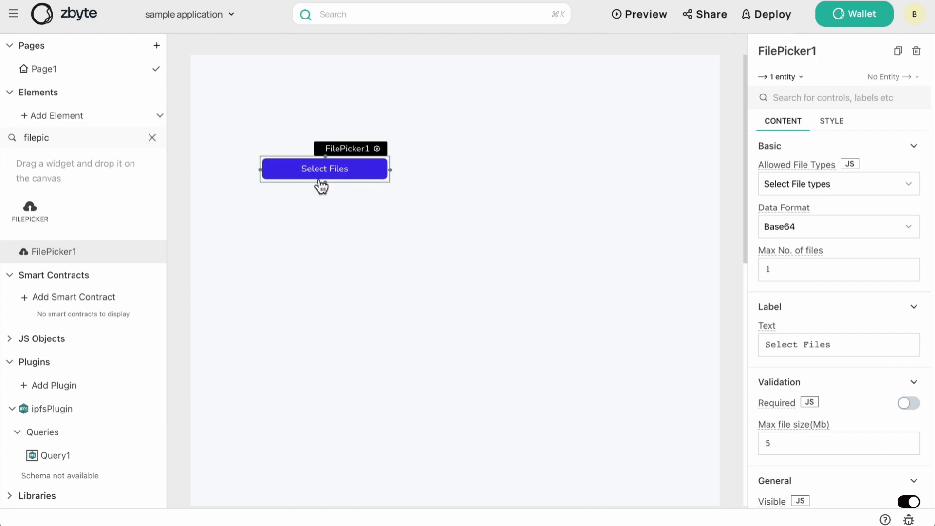
click(152, 137)
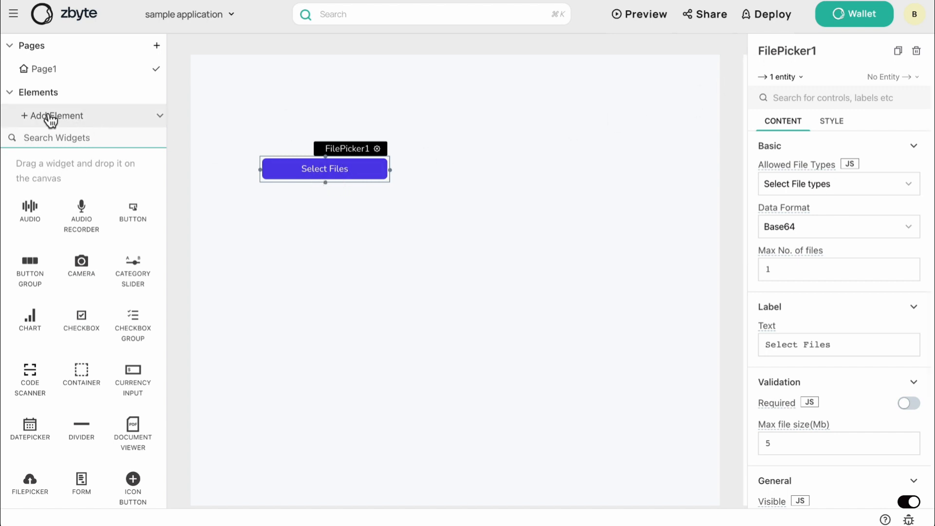
- Set the content of Query1 to {{FilePicker1.files[0]}}
click(16, 99)
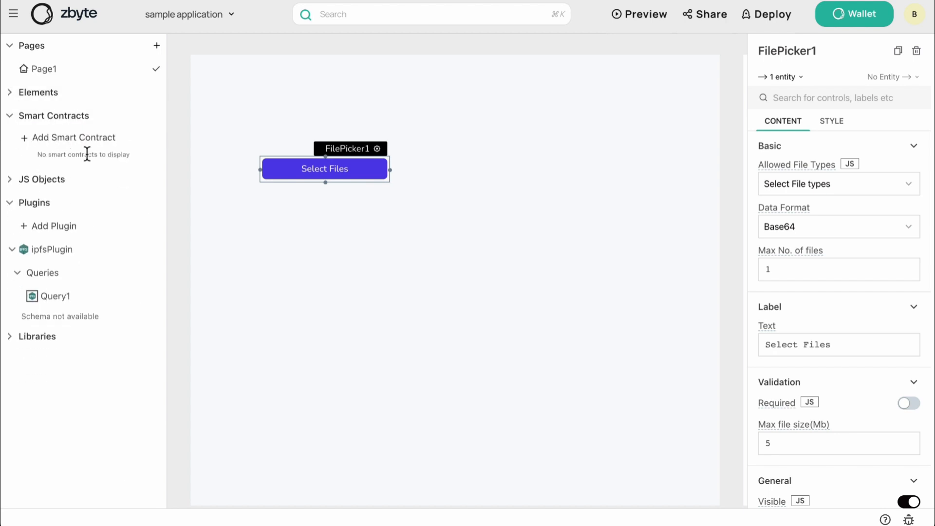
click(51, 298)
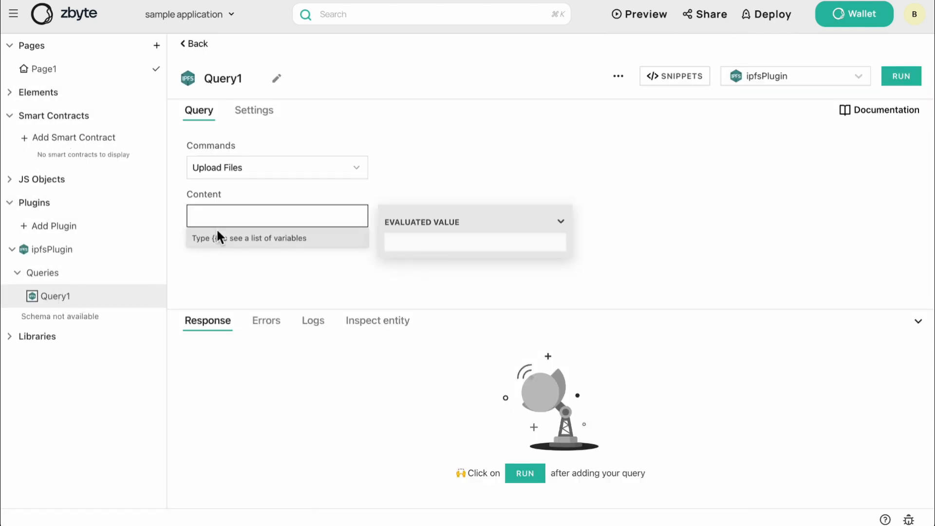
text({{fil)
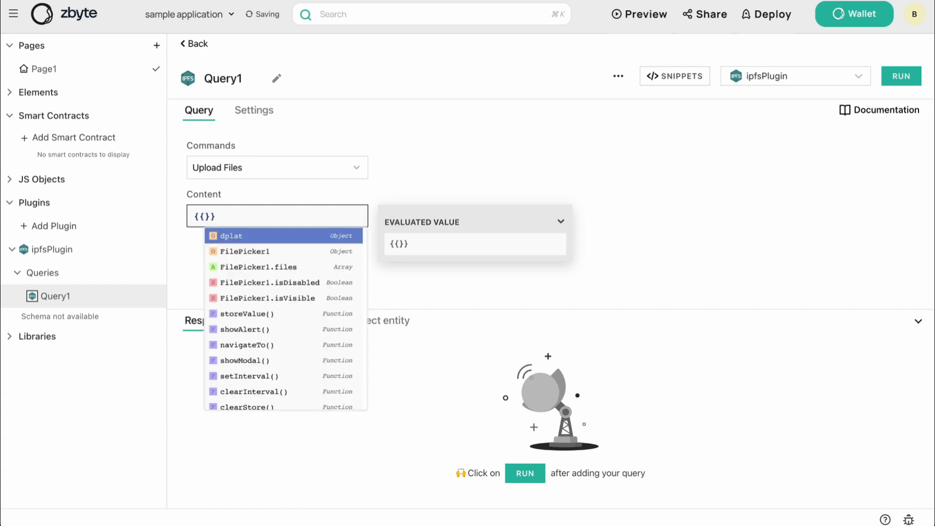
key(Return)
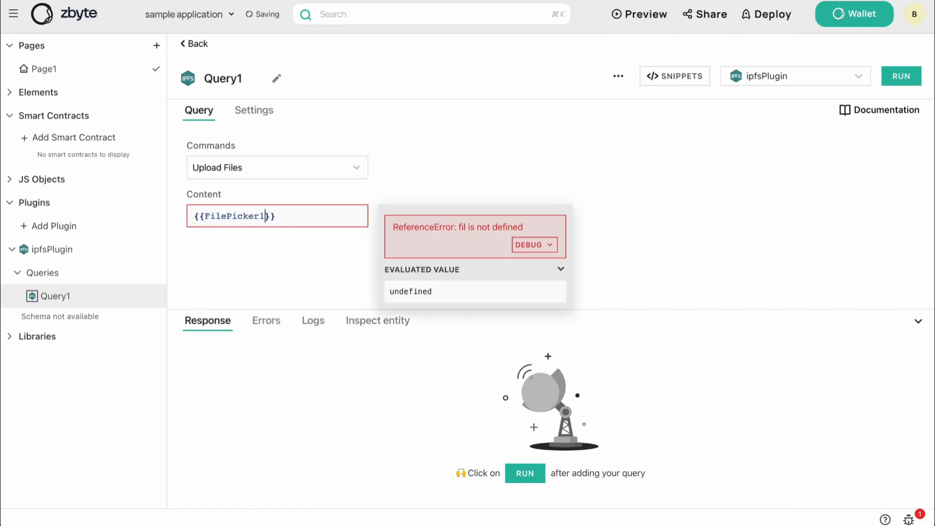
text(.fi)
key(Return)
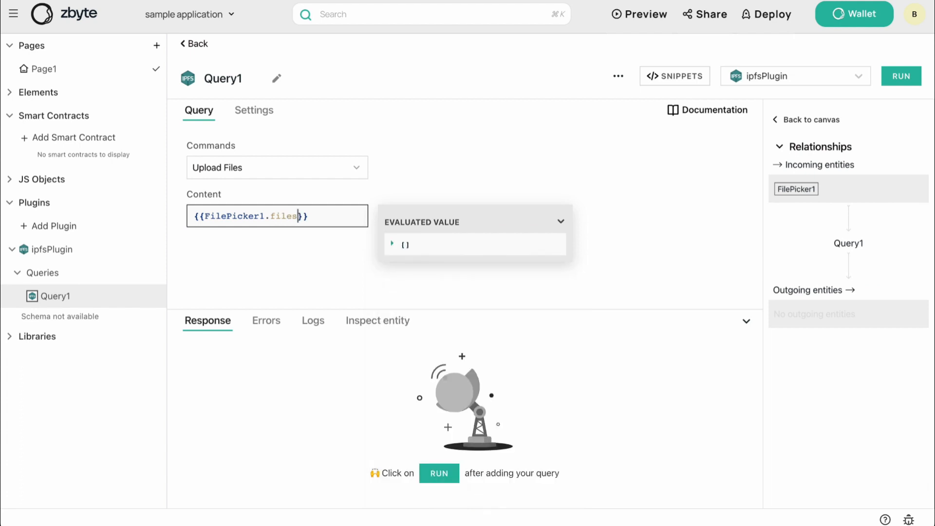
text([0)
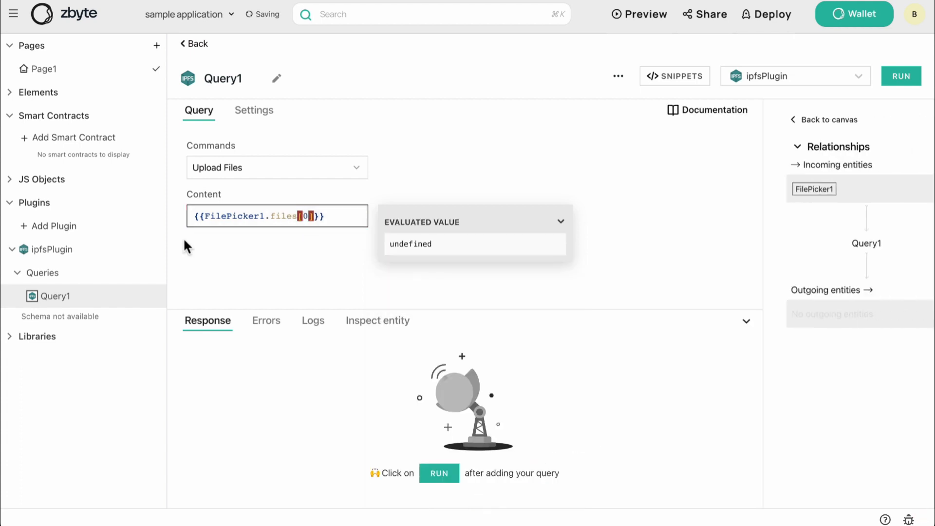
click(297, 259)
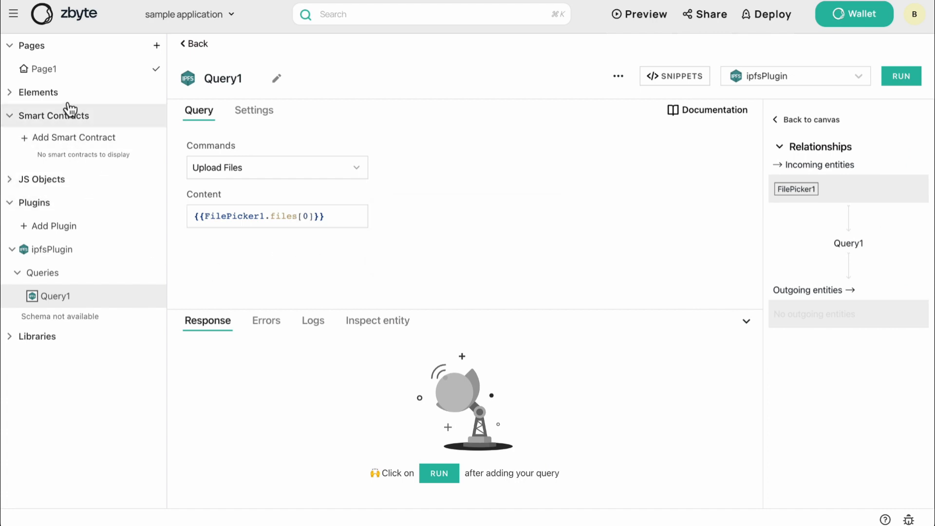
- Find the Input widget and place it on the Page1 canvas below the Select Files button
click(64, 78)
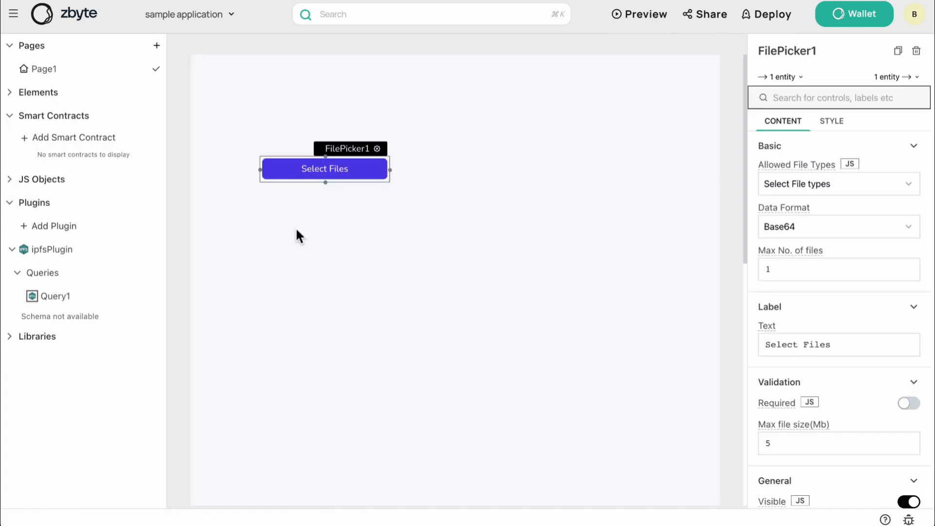
click(426, 281)
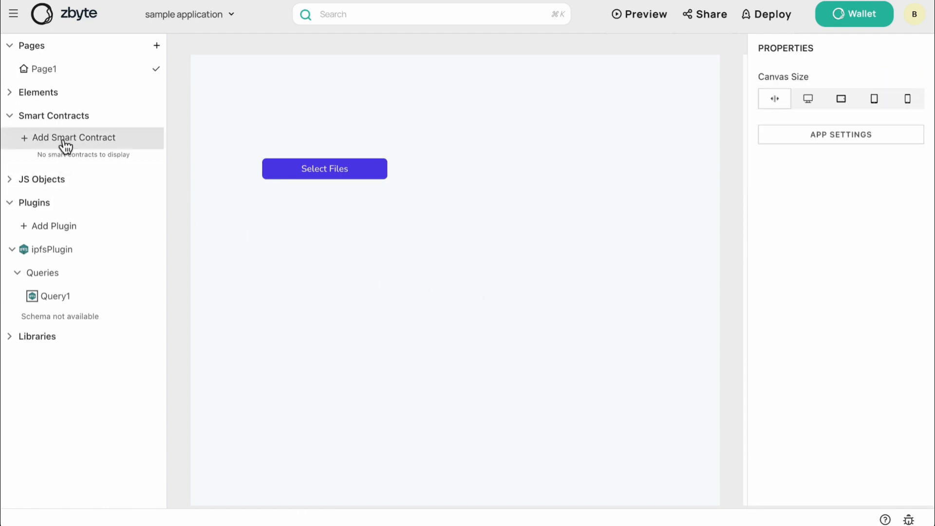
click(16, 98)
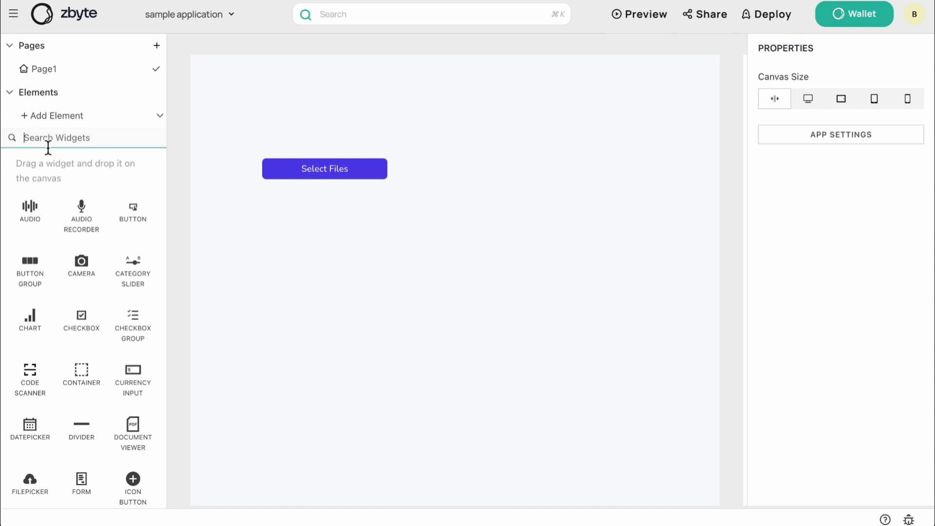
text(te)
key(BackSpace)
key(BackSpace)
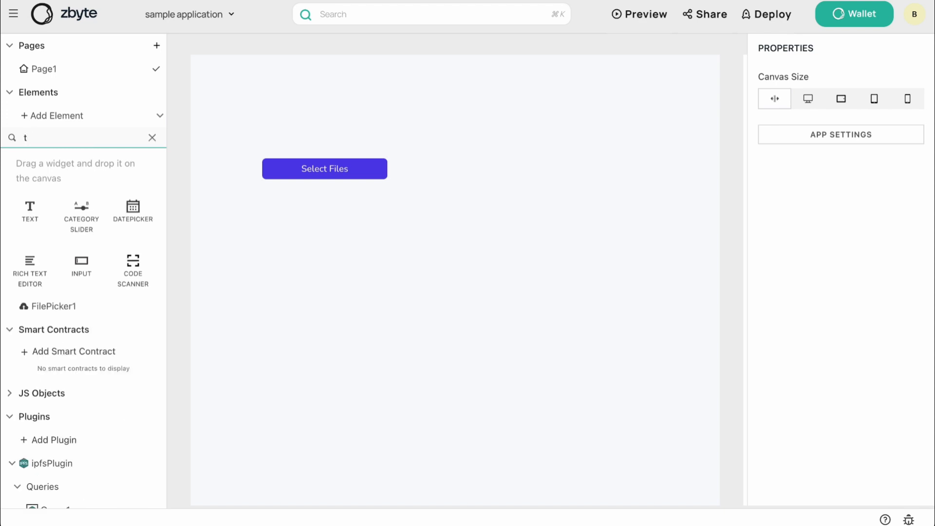
text(inpu)
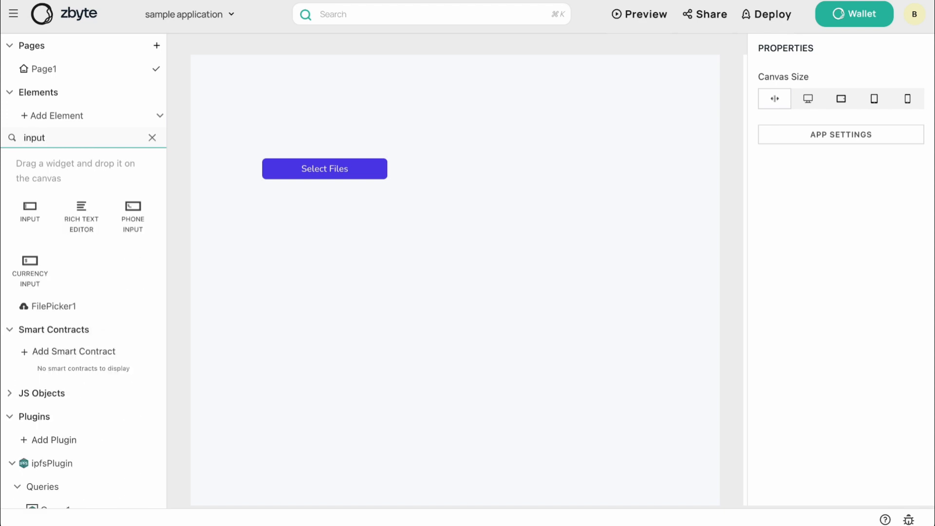
drag(29, 211, 504, 255)
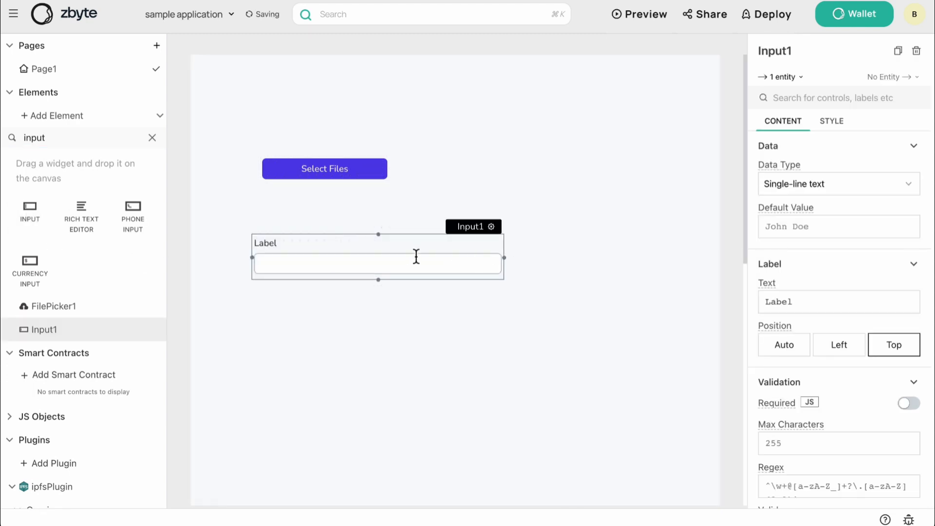
- Set the input widget's default value to {{Query1.data}}, then deselect the widget and clear the widget search
click(382, 267)
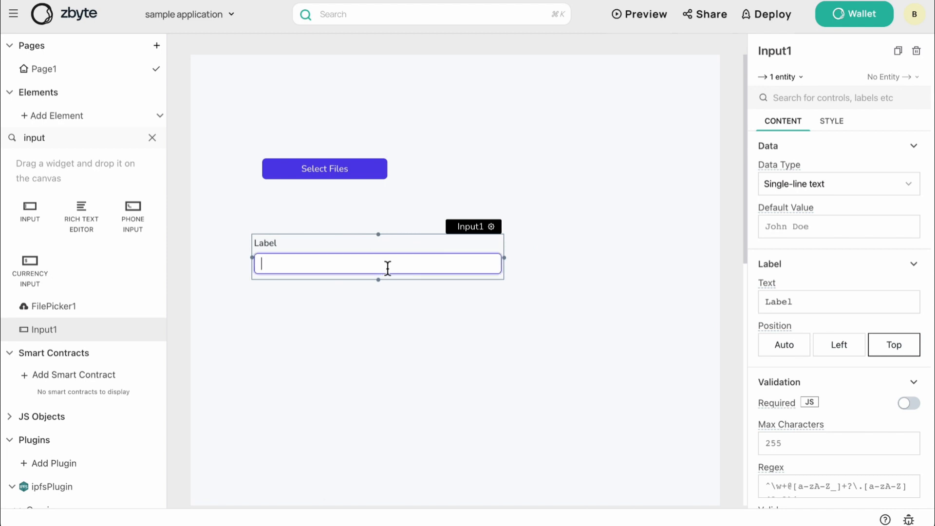
click(779, 228)
text({{)
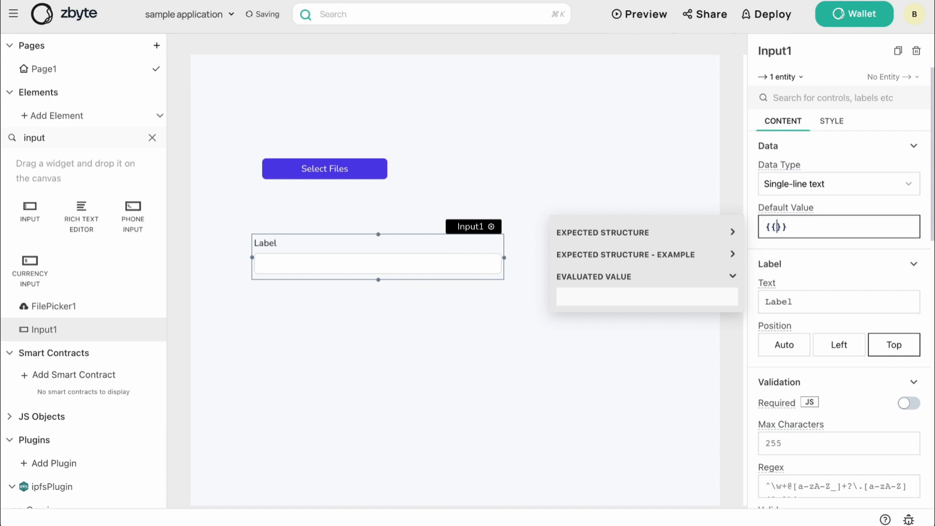
key(Return)
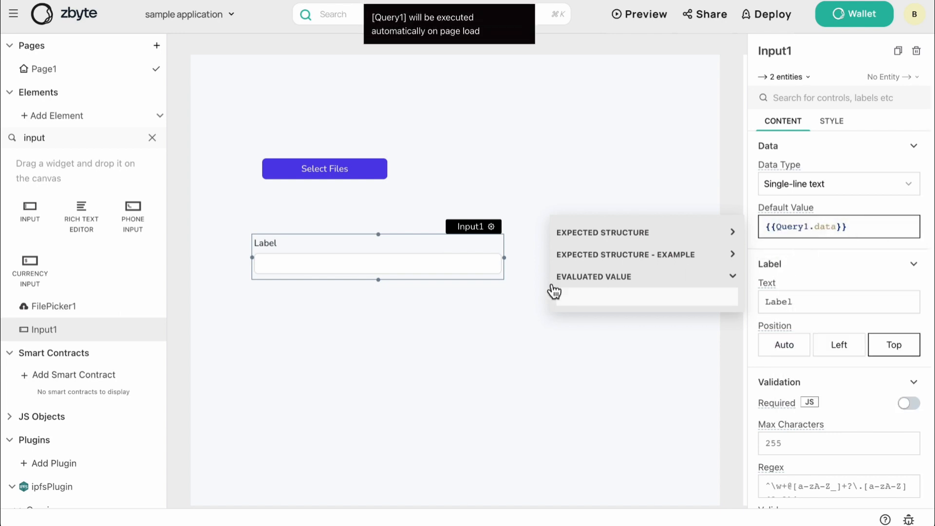
click(371, 323)
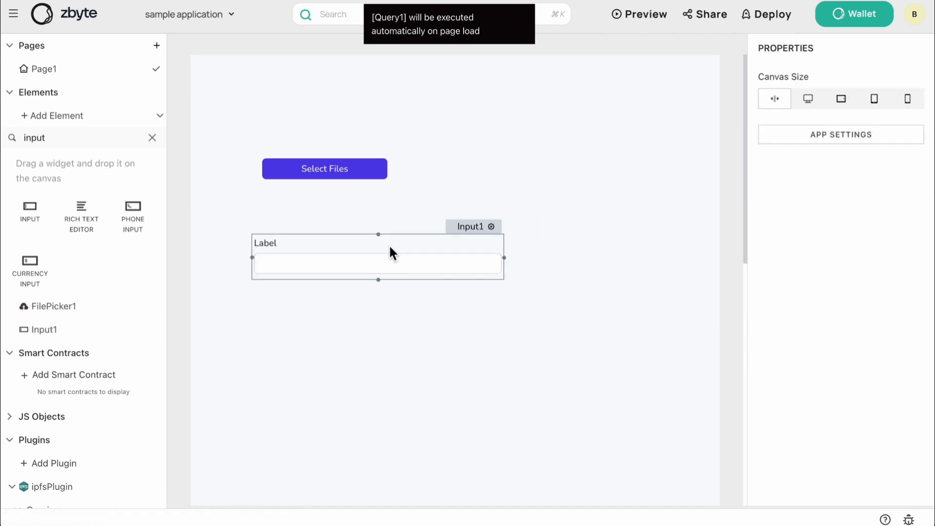
click(153, 138)
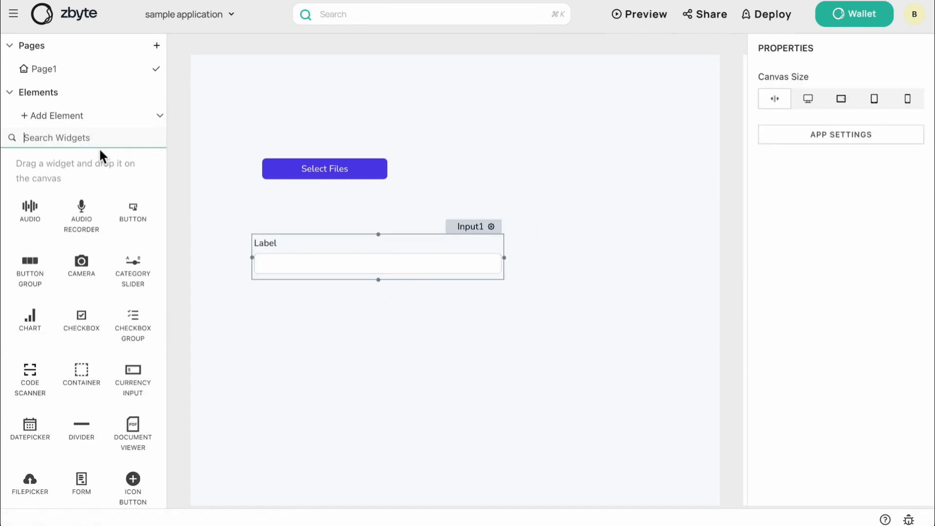
- Find the Button widget and place it on the Page1 canvas below the input field
text(b)
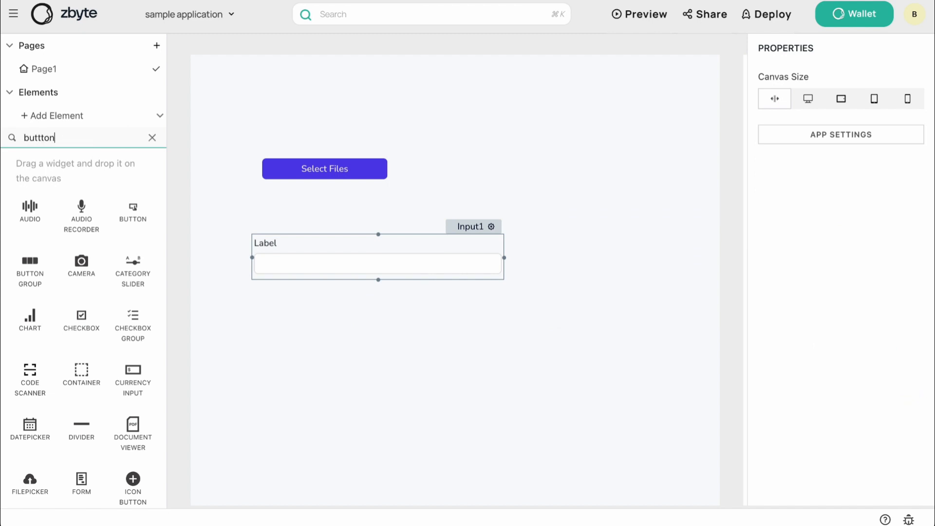
text(utton)
drag(31, 211, 403, 331)
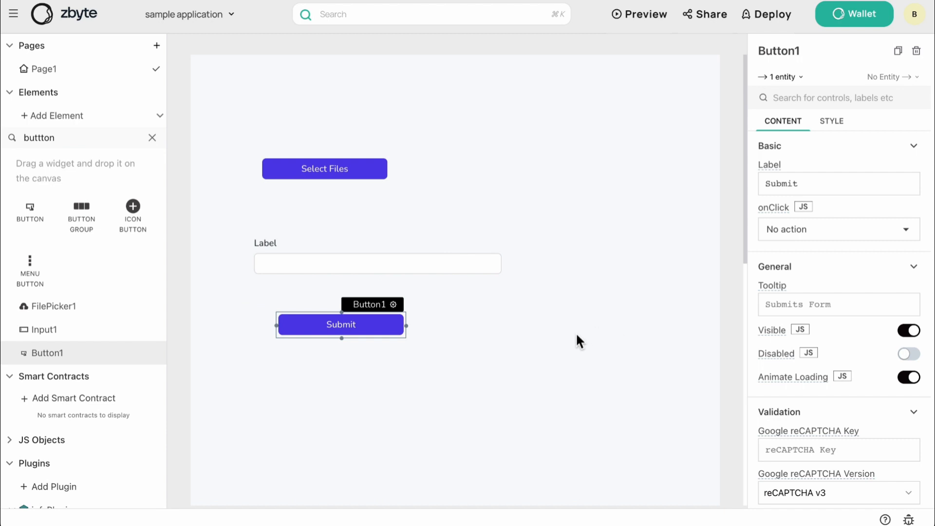
- Keep the Submit label and set the new button's onClick action to execute Query1
double_click(815, 190)
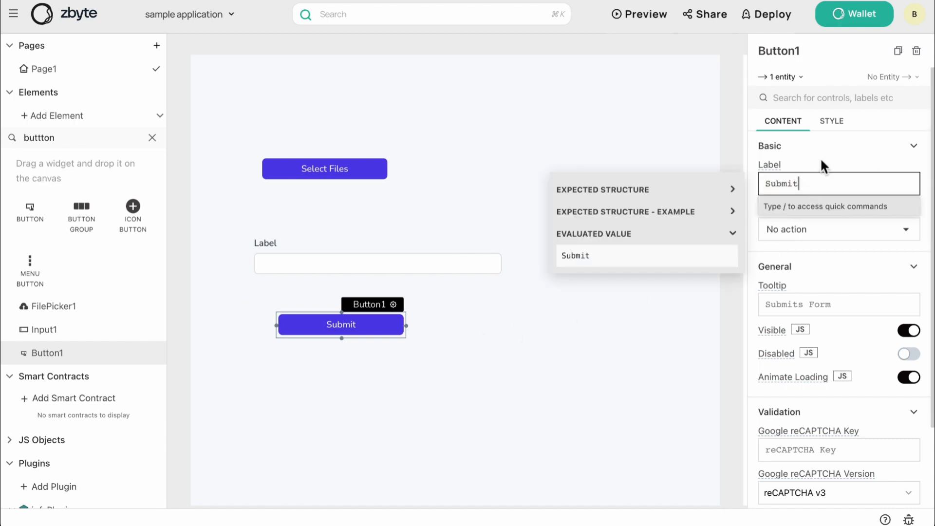
click(820, 272)
click(820, 231)
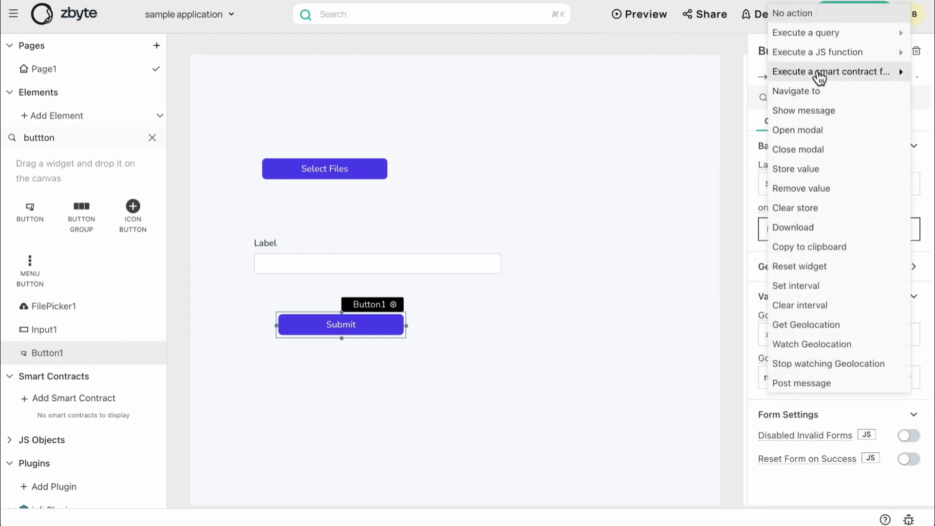
mouse_move(789, 44)
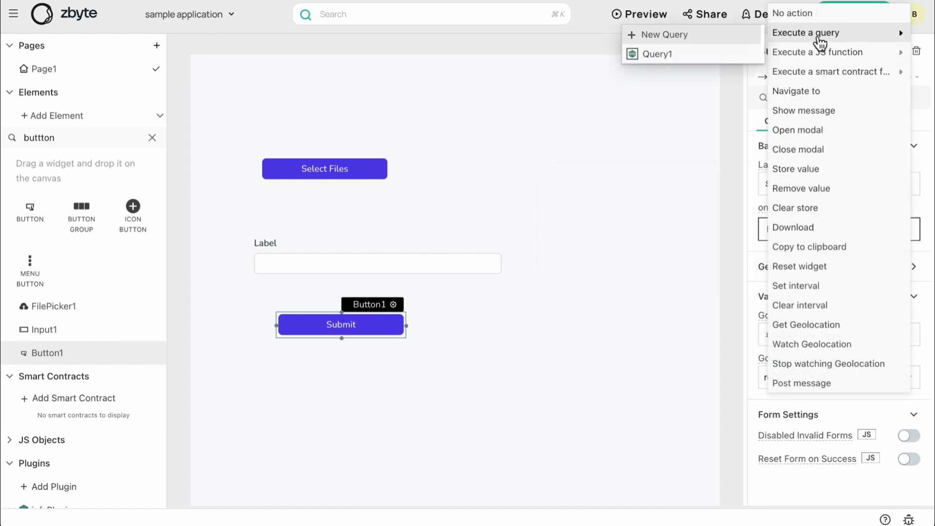
click(663, 55)
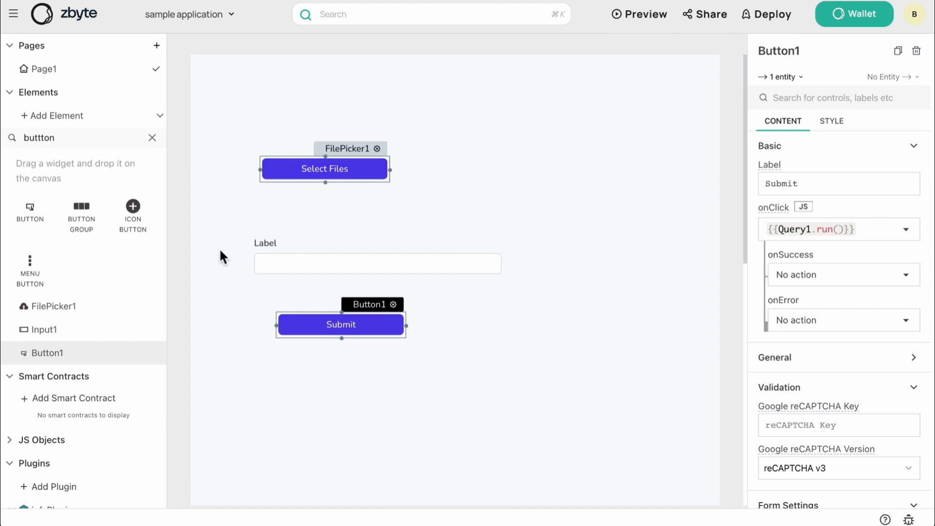
- Open Query1 of ipfsPlugin and change its content to {{FilePicker1.files[0].data}}
scroll(65, 458, down, 1)
scroll(66, 457, down, 4)
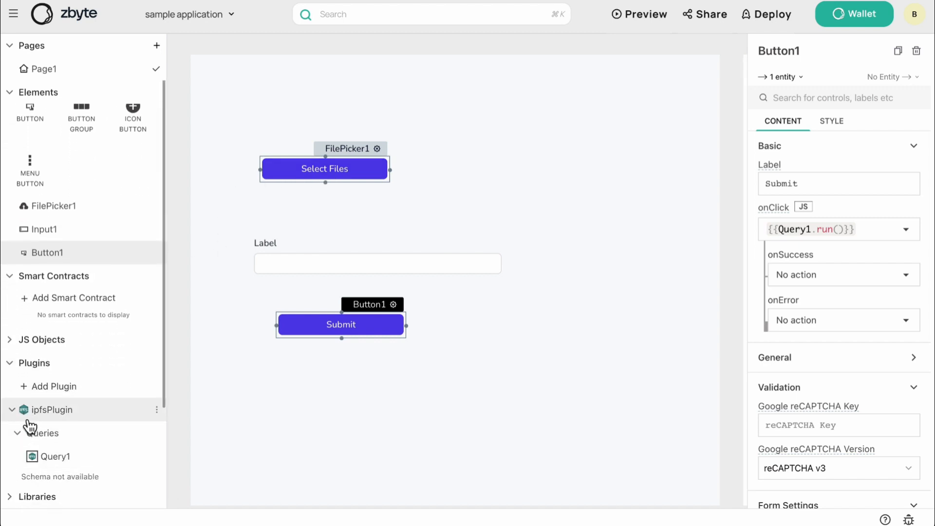
click(54, 457)
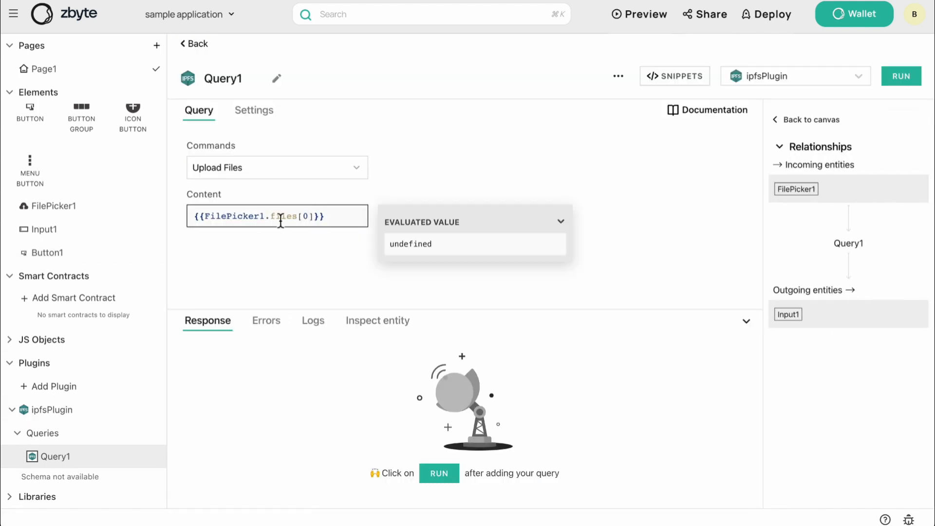
click(315, 218)
text(.d)
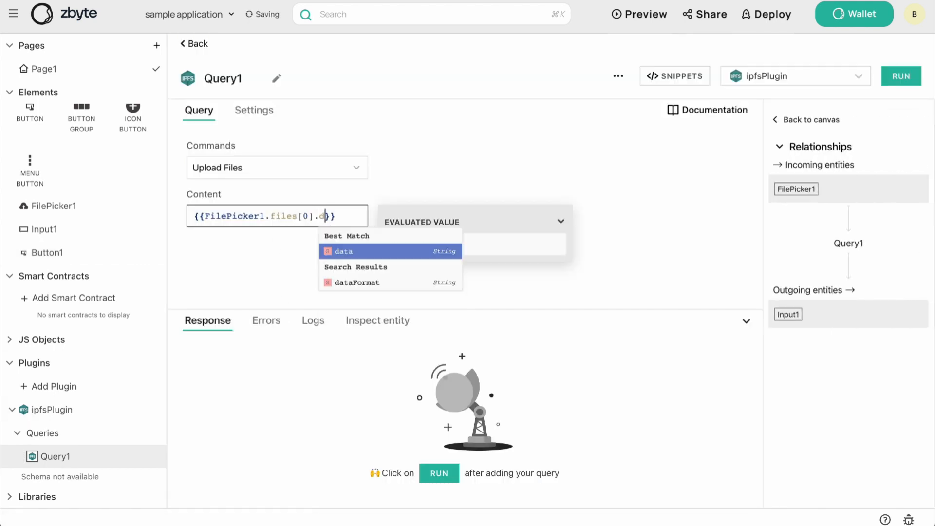
click(359, 251)
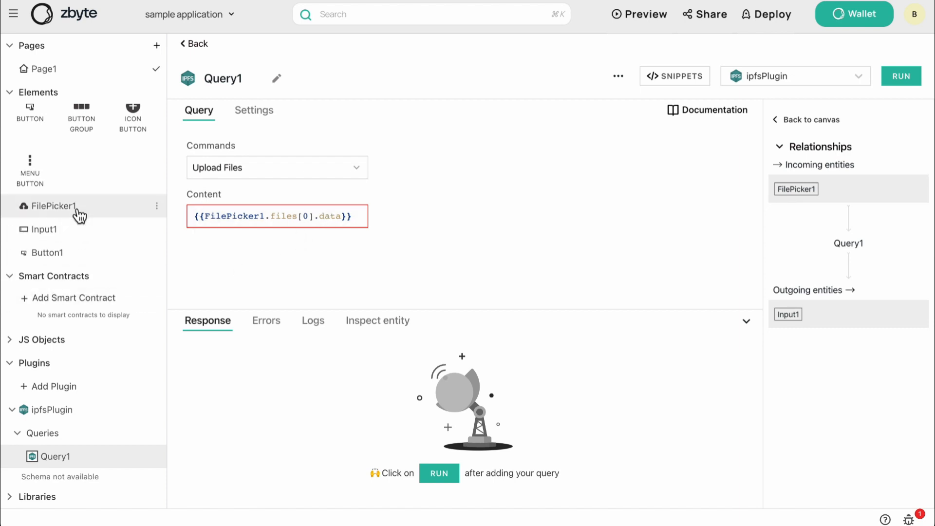
- Return to Page1 and load 4645000.png from the Downloads folder into the Select Files widget
scroll(68, 186, up, 2)
click(76, 72)
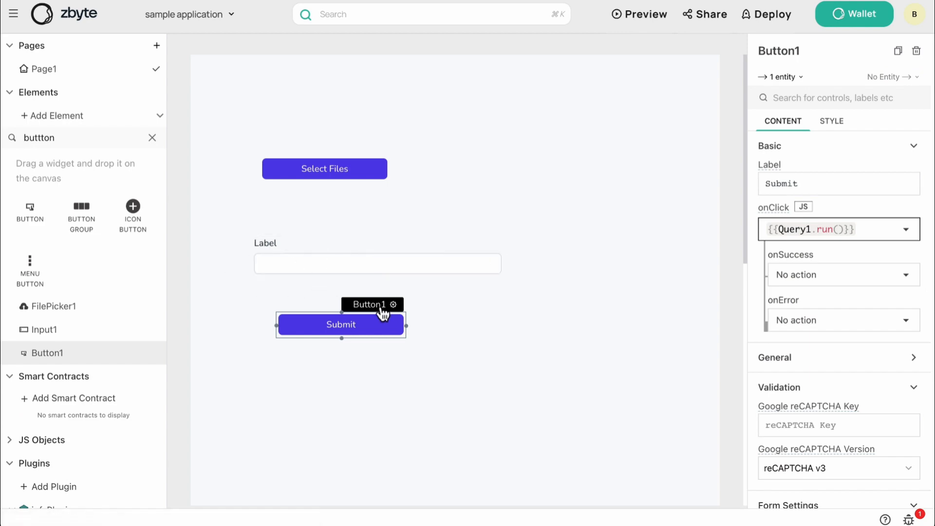
click(314, 180)
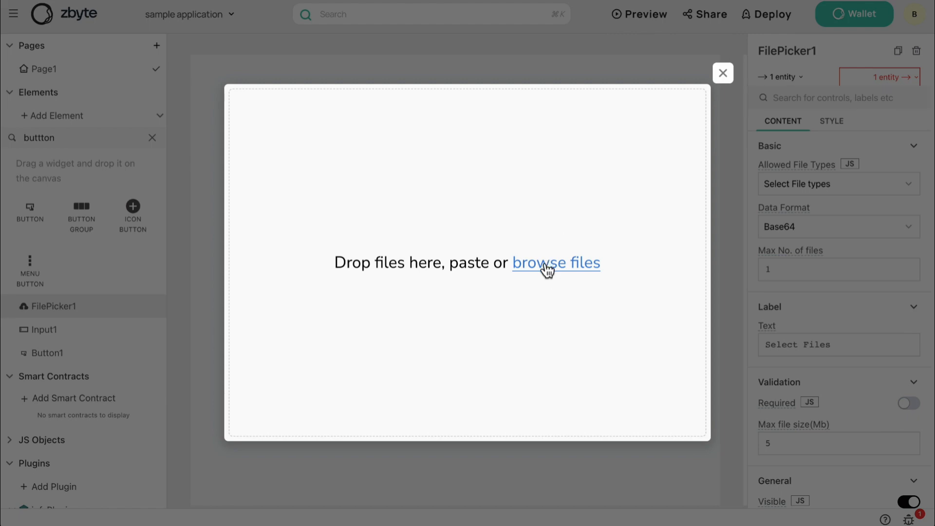
click(547, 265)
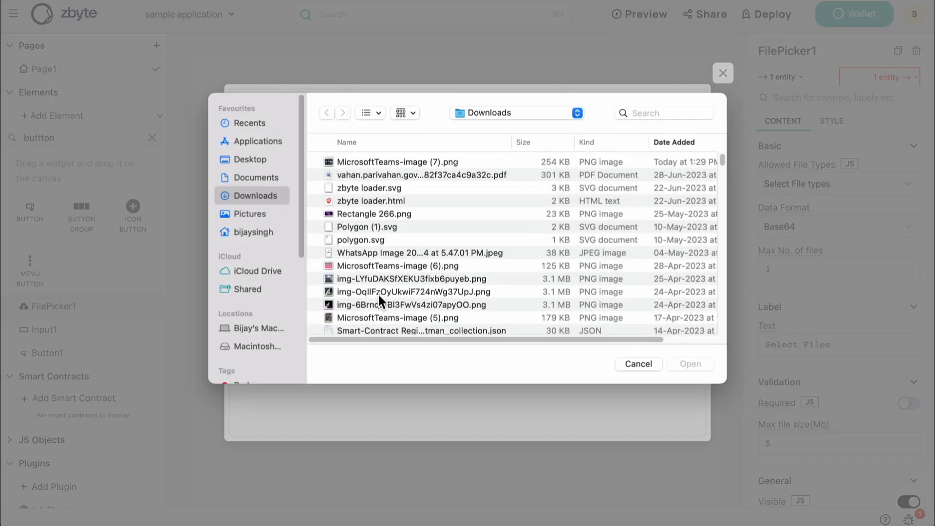
double_click(355, 215)
click(298, 425)
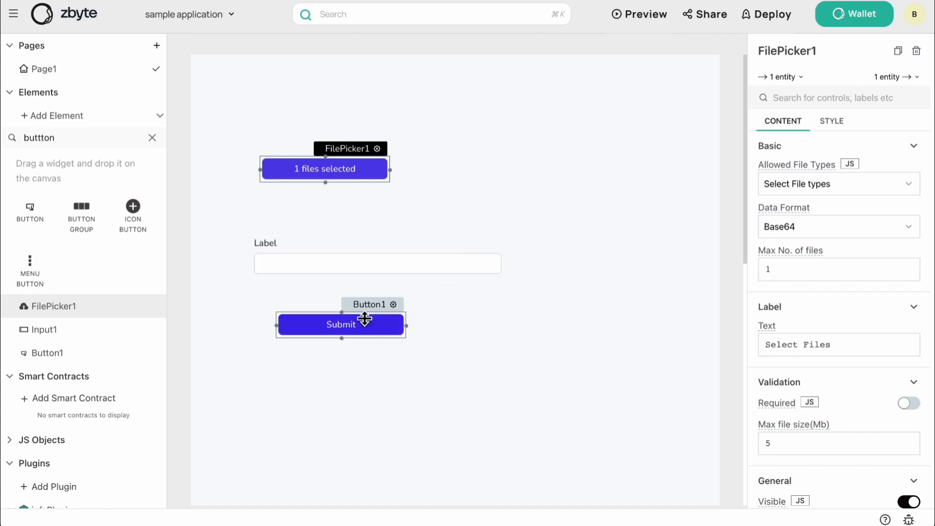
- Submit the selected file to IPFS and copy the ipfs:// link from the result in the input field
click(347, 327)
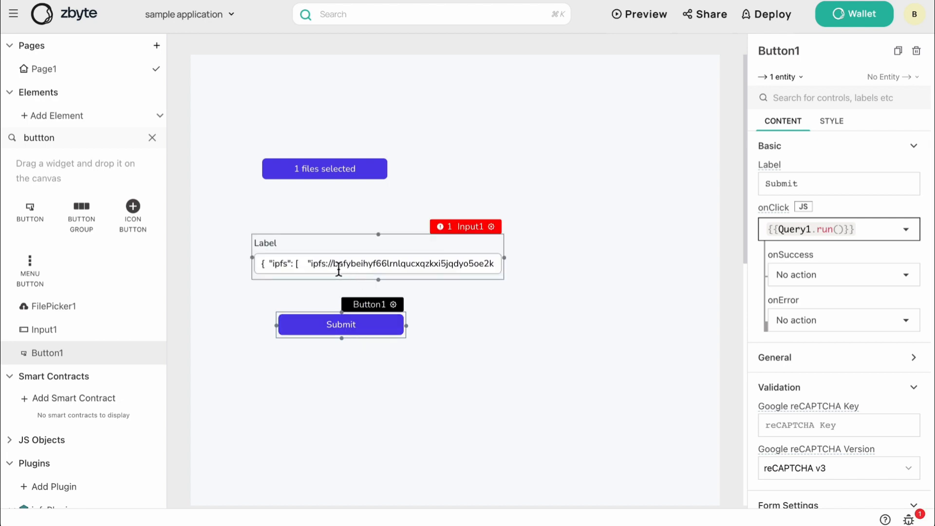
click(311, 265)
scroll(360, 266, right, 4)
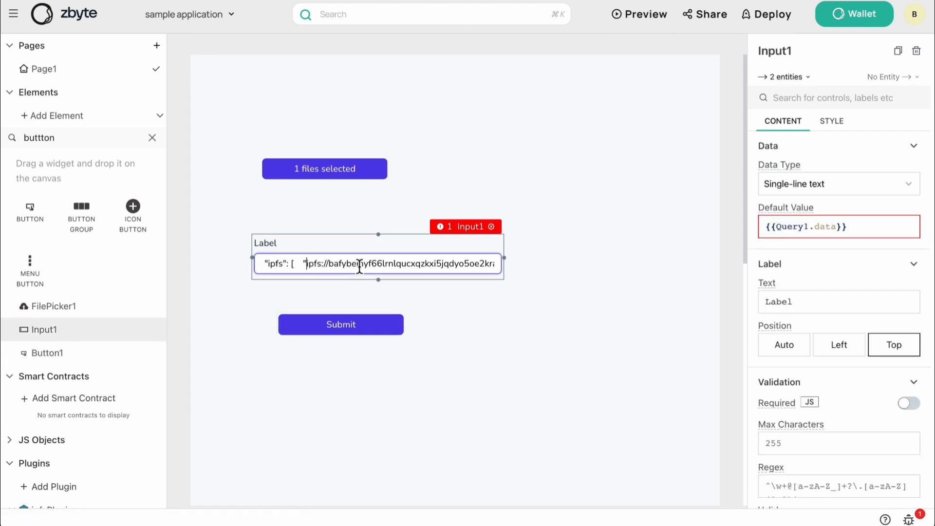
shift+click(480, 268)
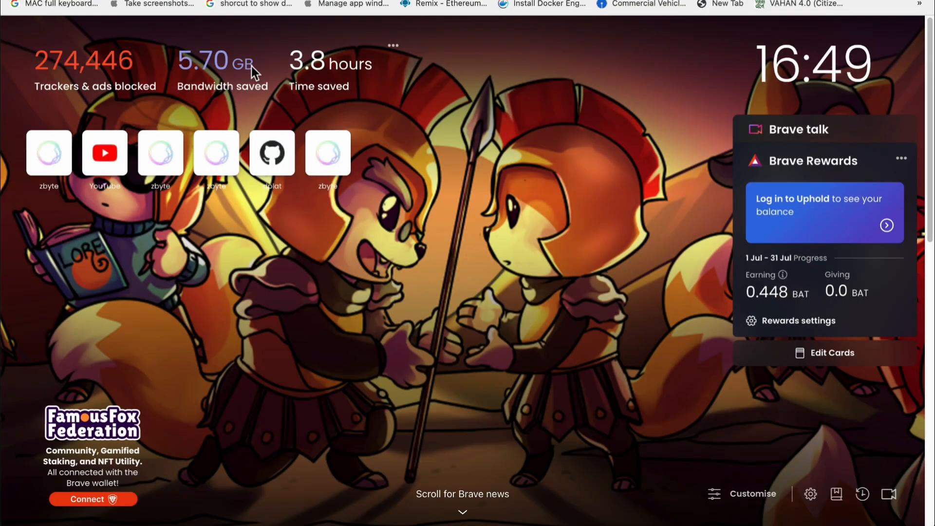
- Open ipfs.io/ipfs/bafybeihyf66lrnlqucxqzkxi5jqdyo5oe2kraklgqwjeeyt7sc6d2vnrku/4645000.png in a new browser tab to check the uploaded file
text(ipfs)
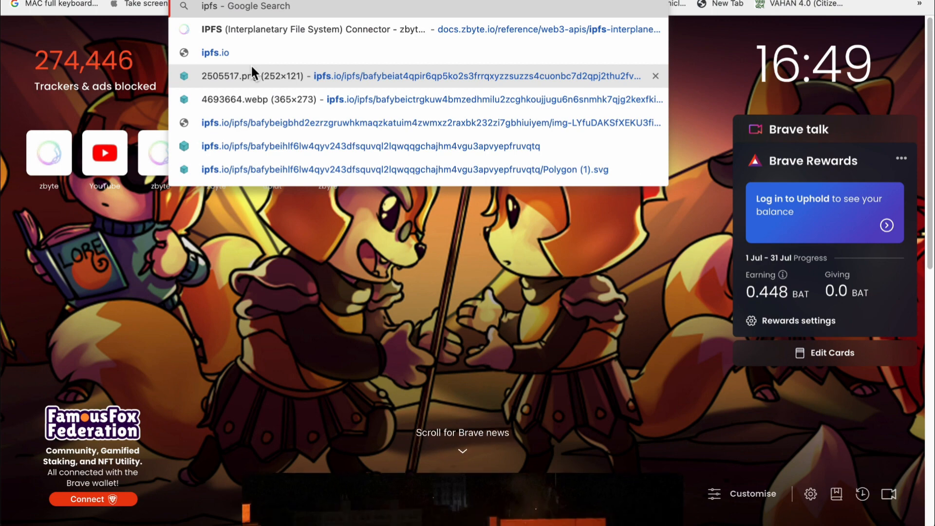
text(.i)
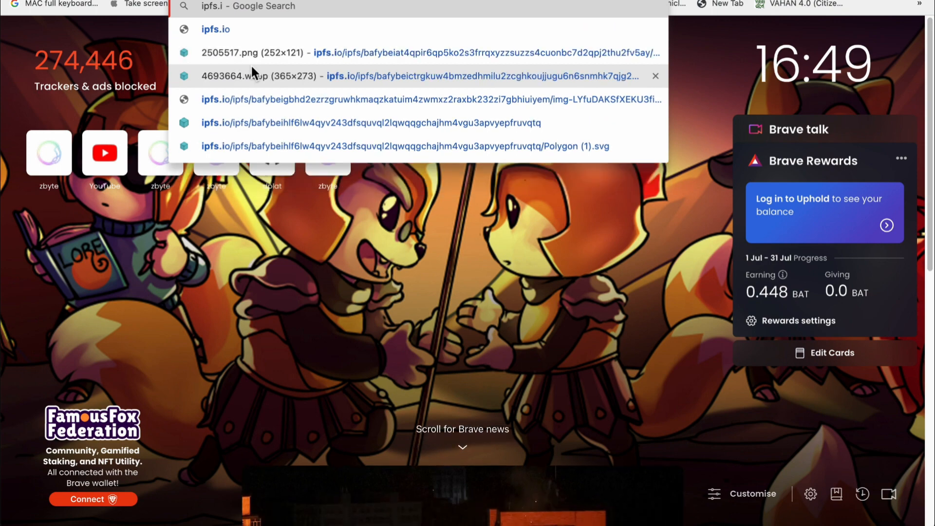
text(o/)
text(ipfs://bafybeihyf66lrnlqucxqzkxi5jqdyo5oe2kraklgqwjeeyt7sc6d2vnrku/4645000.png)
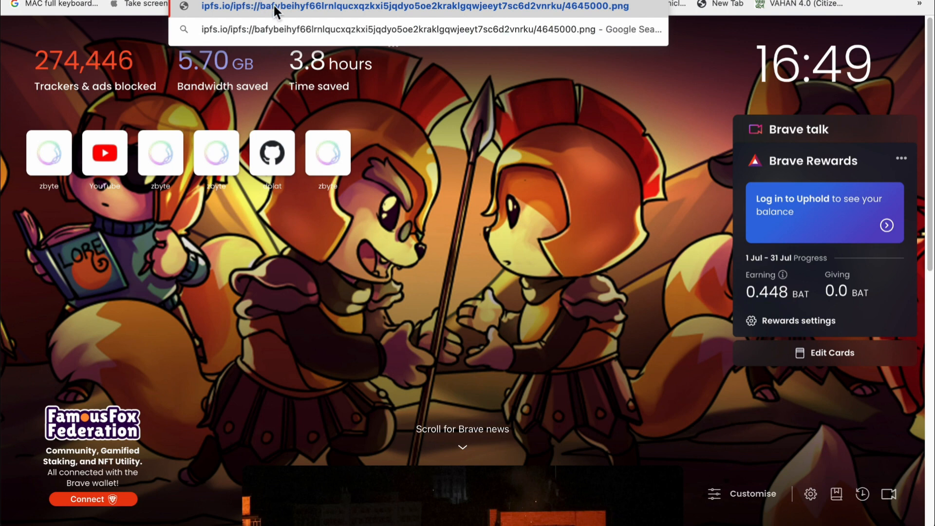
key(BackSpace)
key(BackSpace)
key(BackSpace)
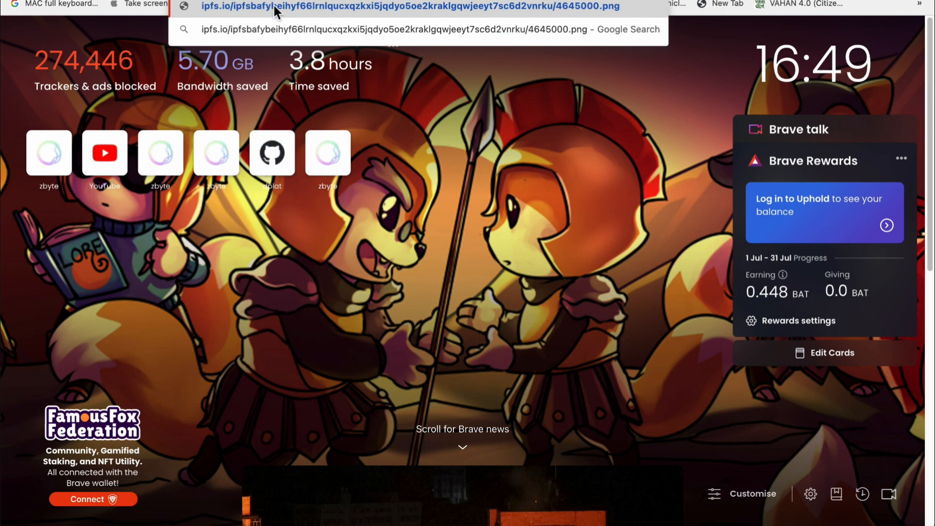
text(/)
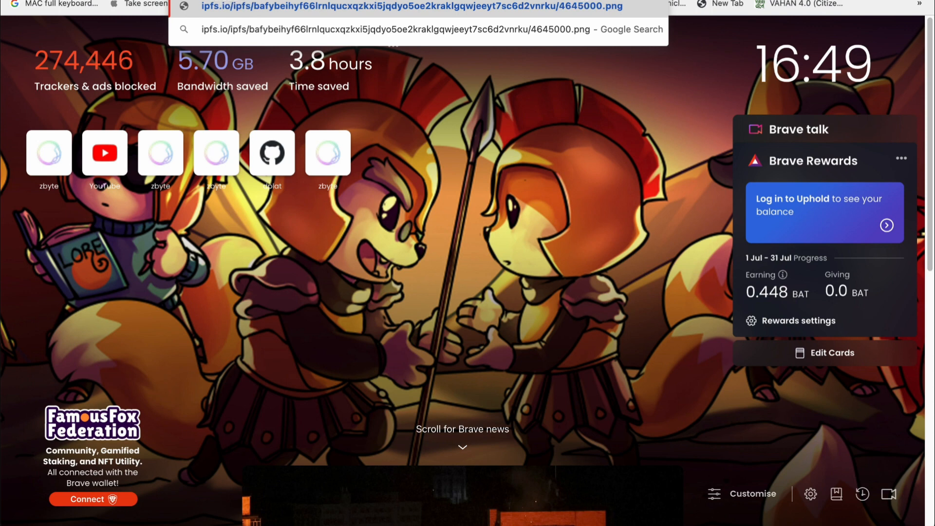
key(Return)
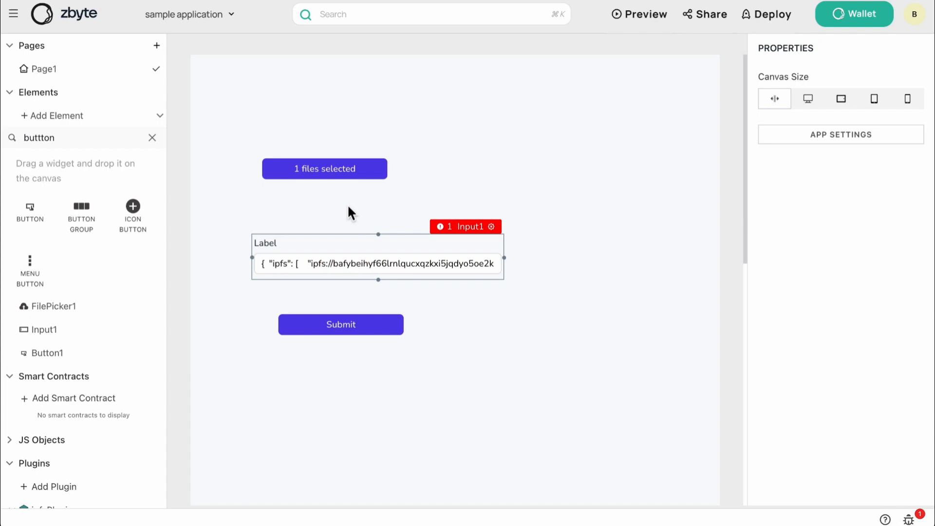
key(super+shift+5)
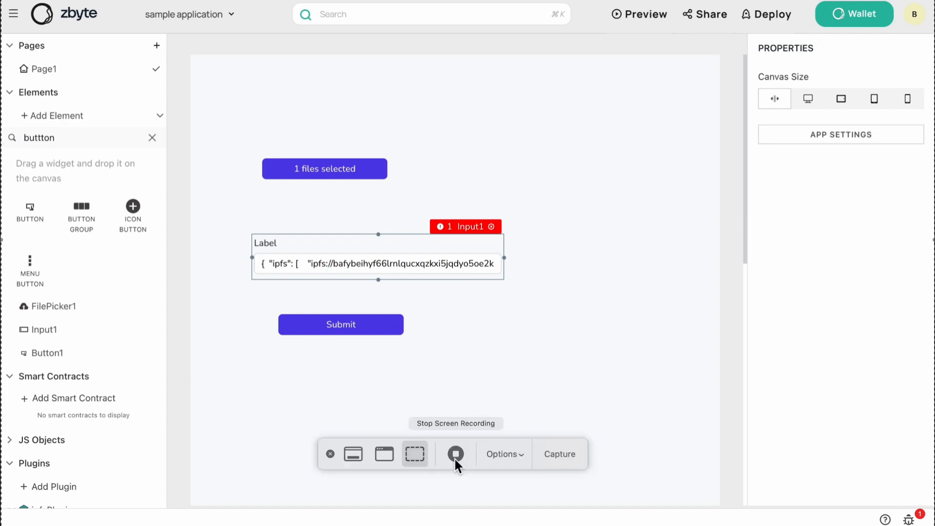